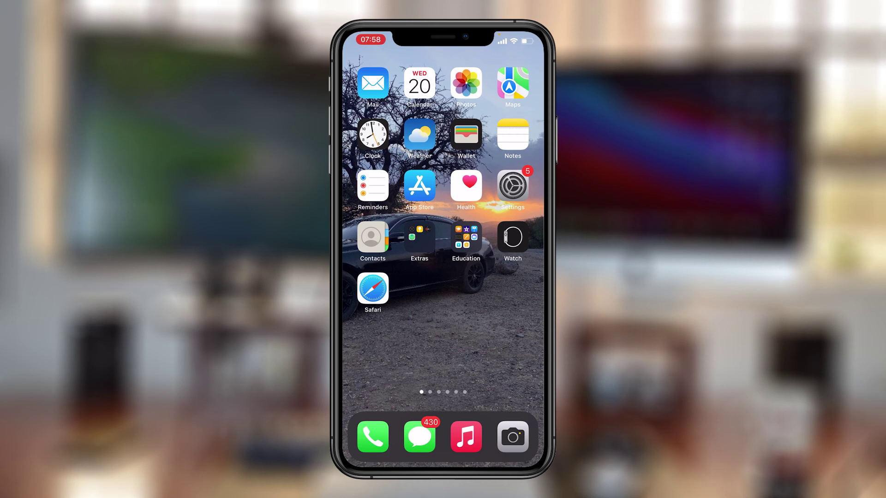
# Launch Settings from the Home Screen and reach the Safari entry
pyautogui.click(513, 185)
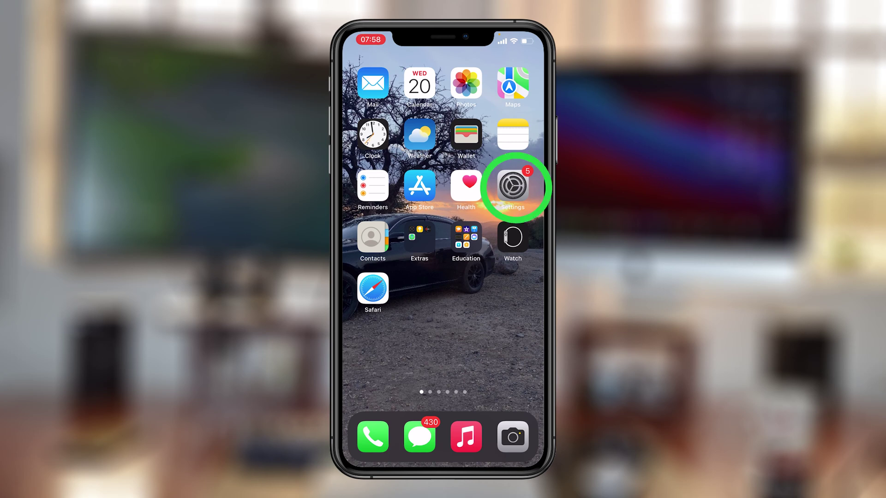
pyautogui.scroll(-5, 444, 276)
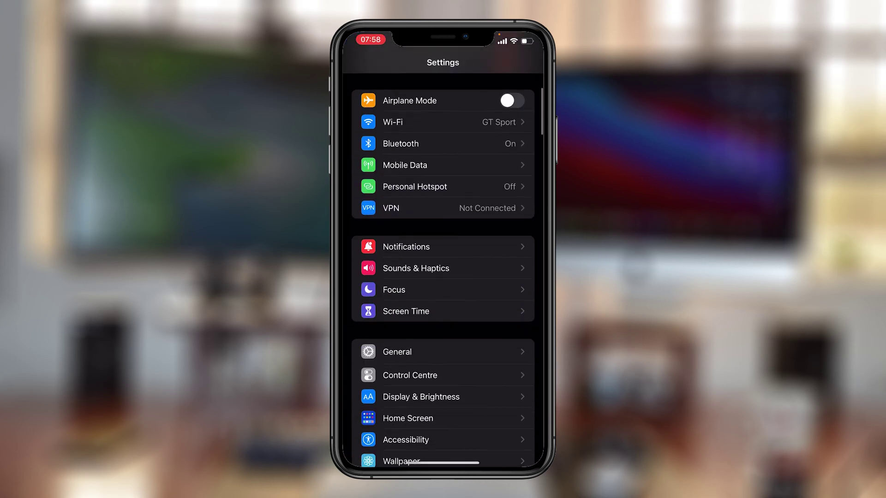
pyautogui.scroll(-3, 443, 277)
pyautogui.scroll(-5, 442, 277)
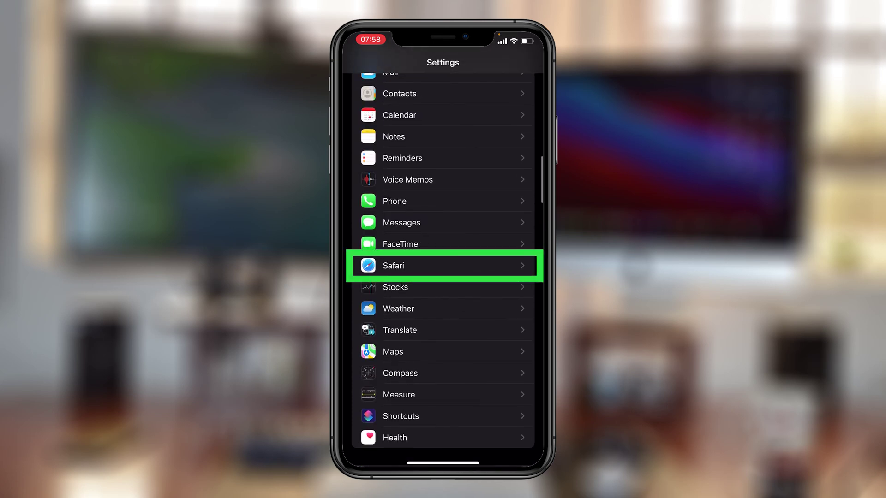
# Go from Safari settings through Advanced to the Website Data page (133 MB stored)
pyautogui.click(415, 267)
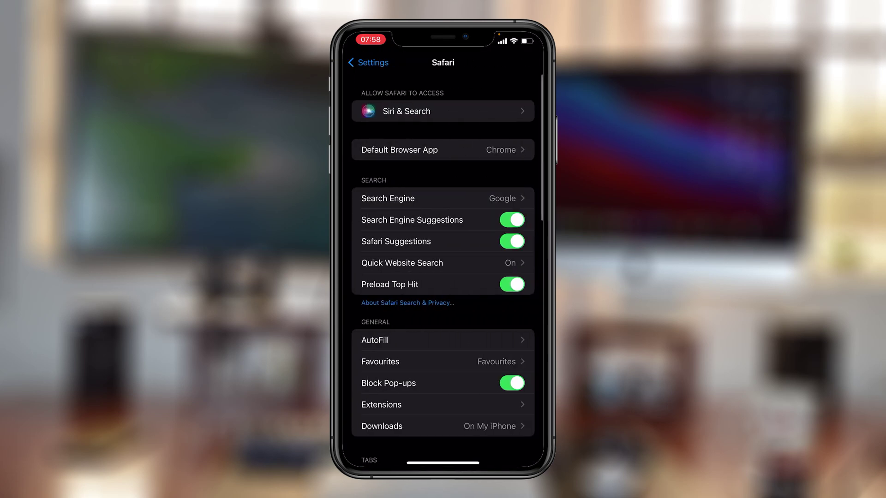
pyautogui.scroll(-5, 443, 277)
pyautogui.scroll(-5, 443, 277)
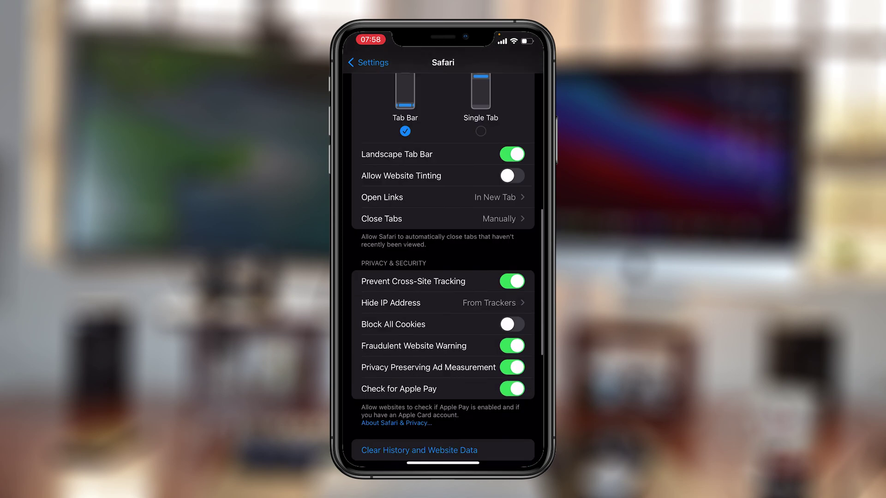
pyautogui.scroll(-5, 443, 277)
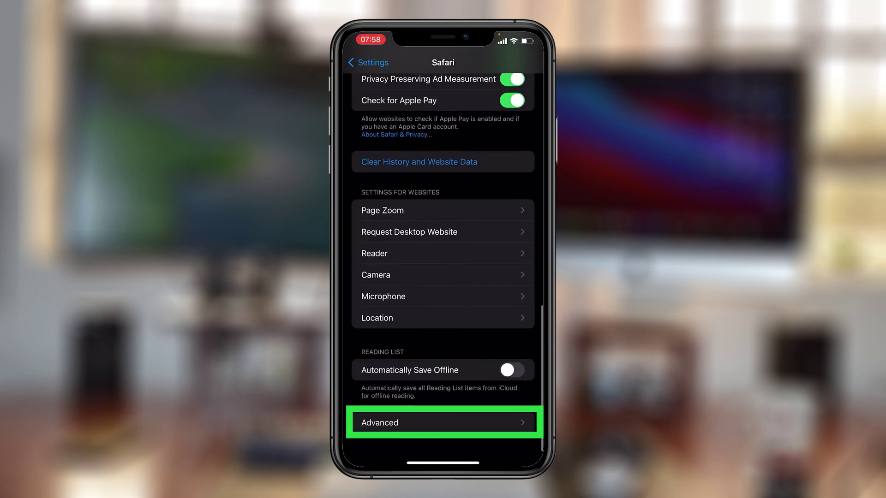
pyautogui.click(443, 422)
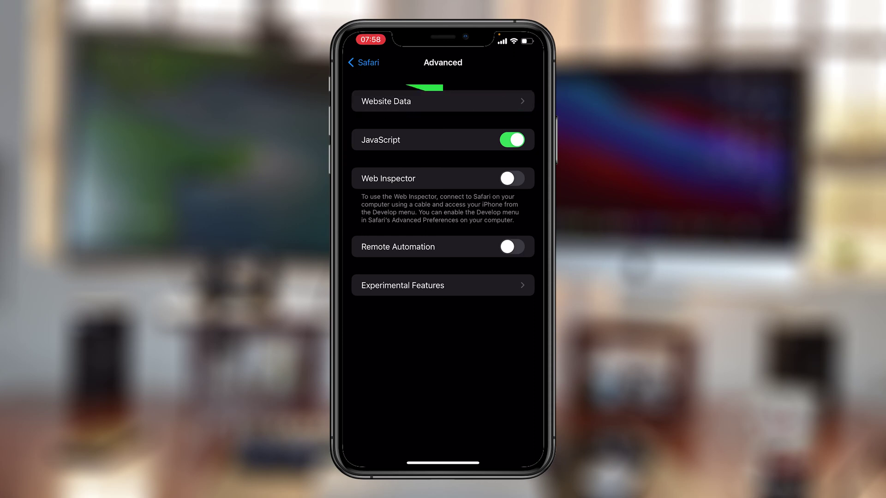
pyautogui.click(443, 101)
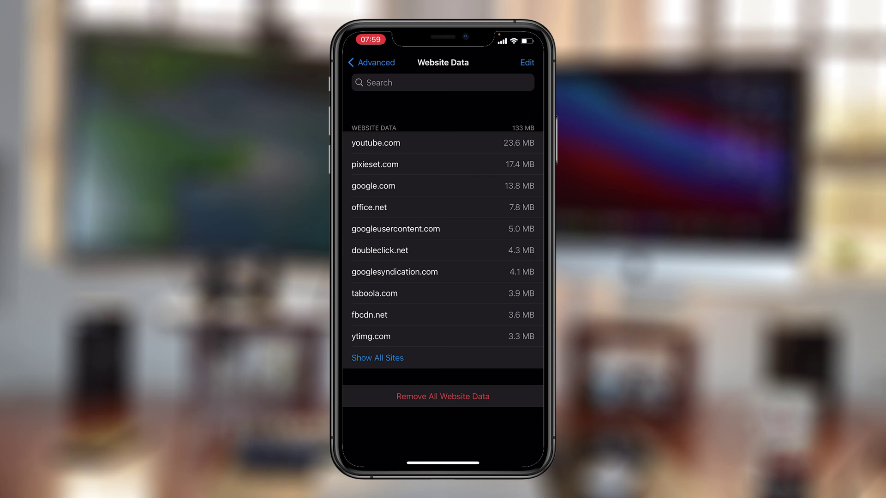
# Remove all Safari website data, confirm with Remove Now, and go back to Advanced
pyautogui.click(443, 397)
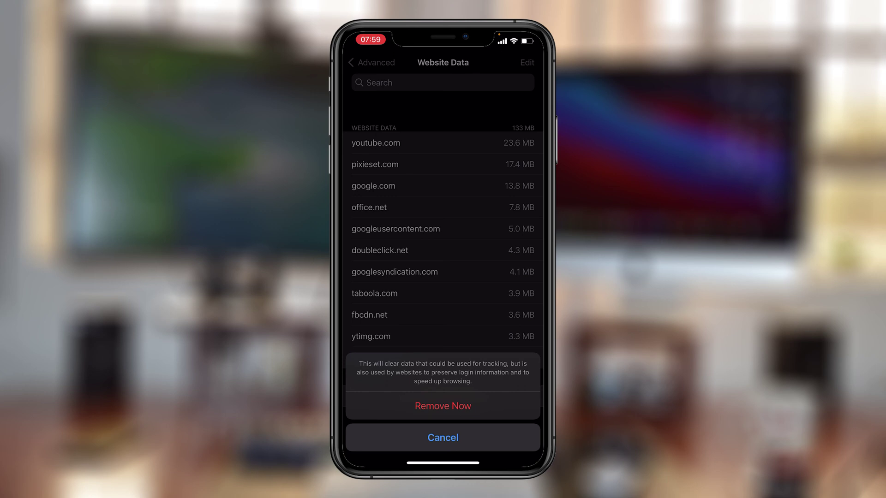
pyautogui.click(442, 437)
pyautogui.click(372, 63)
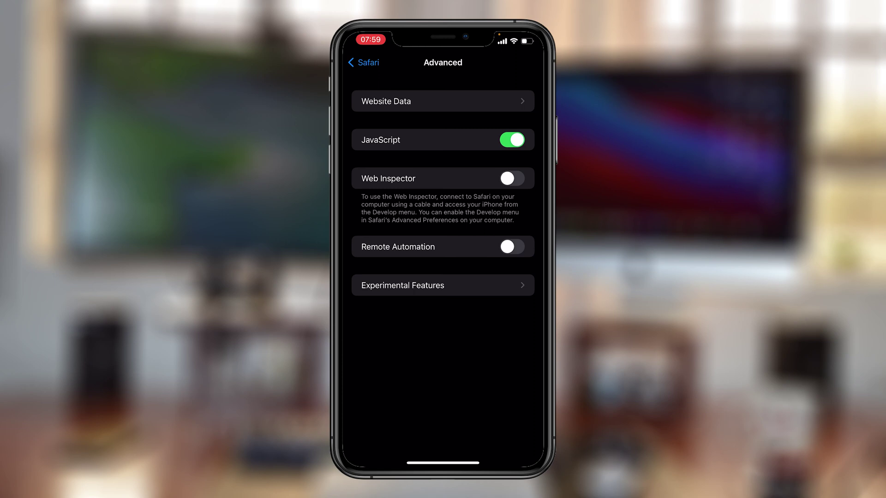
# Back out through Safari and the Settings list, then swipe up to the Home Screen
pyautogui.click(363, 62)
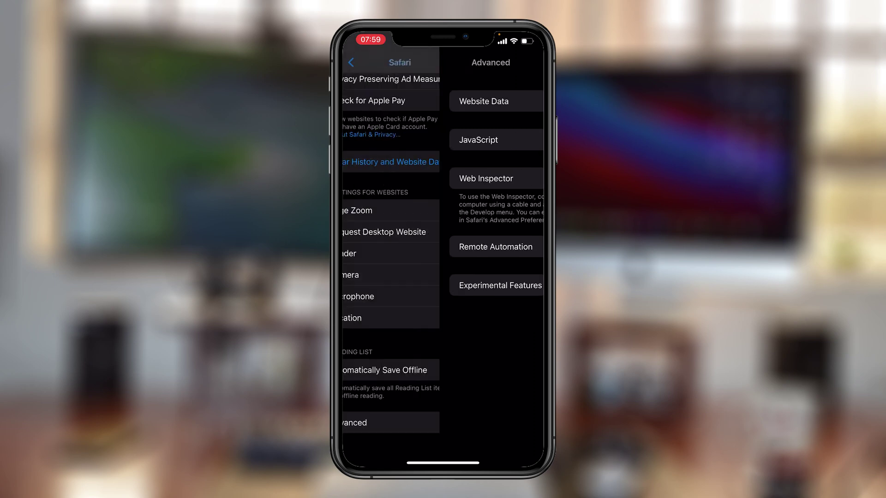
pyautogui.click(366, 63)
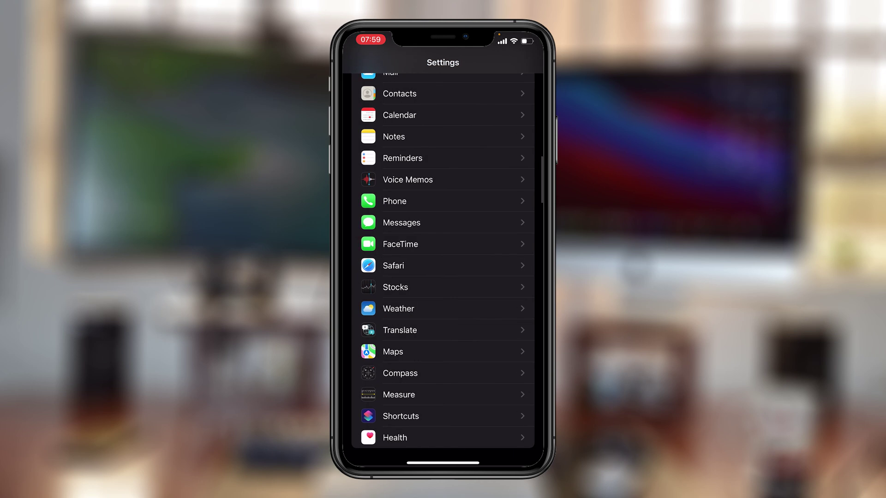
pyautogui.moveTo(443, 463); pyautogui.dragTo(443, 277)
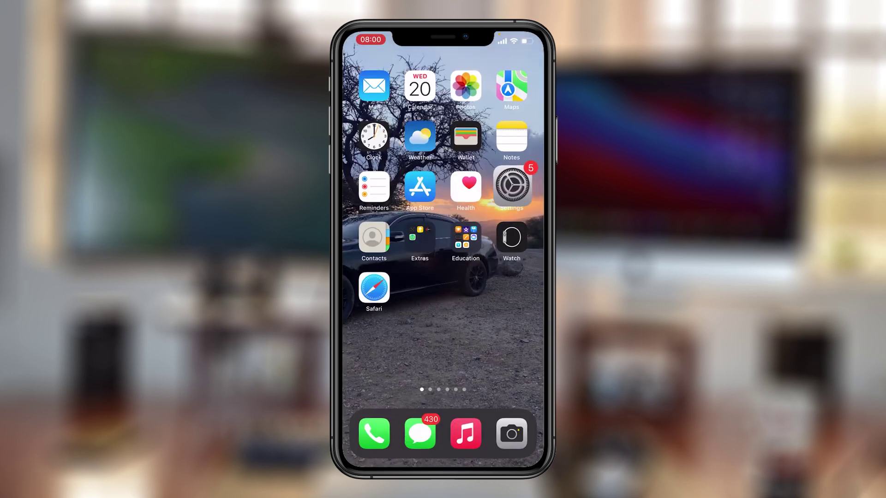